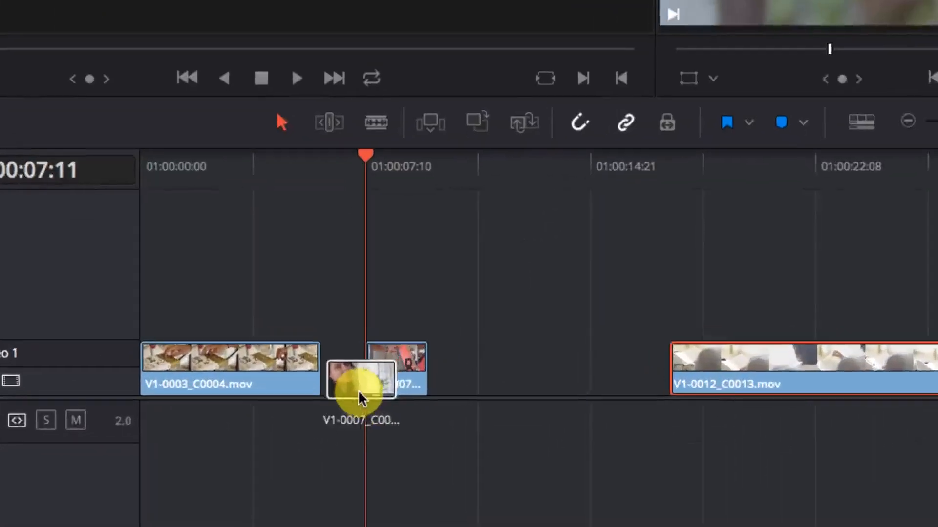
- Close the gap before V1-0012_C0013.mov and ripple delete V1-0007_C0008.mov from Video 1
left_click_drag(780, 360, 469, 380)
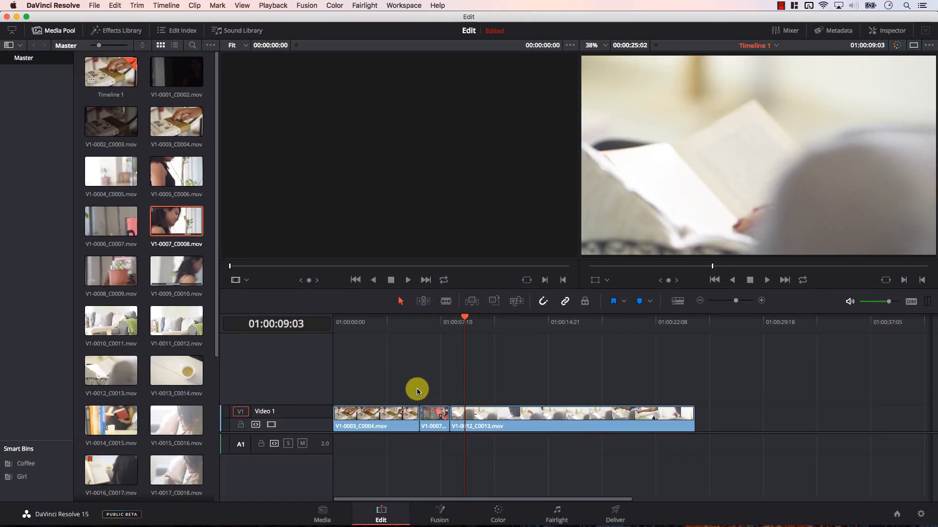
key("BackSpace")
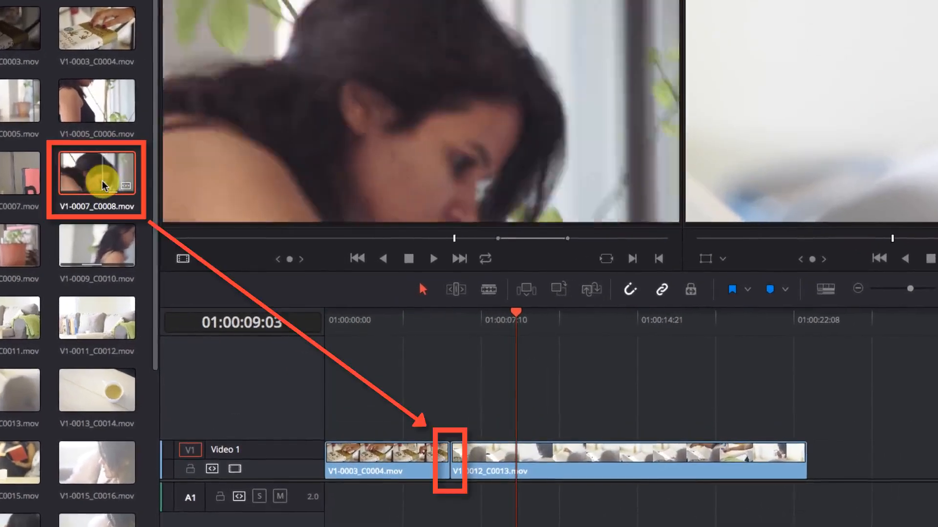
- Hold V1-0007_C0008.mov over the timeline viewer to examine the edit types offered for the clip
left_click_drag(104, 184, 466, 485)
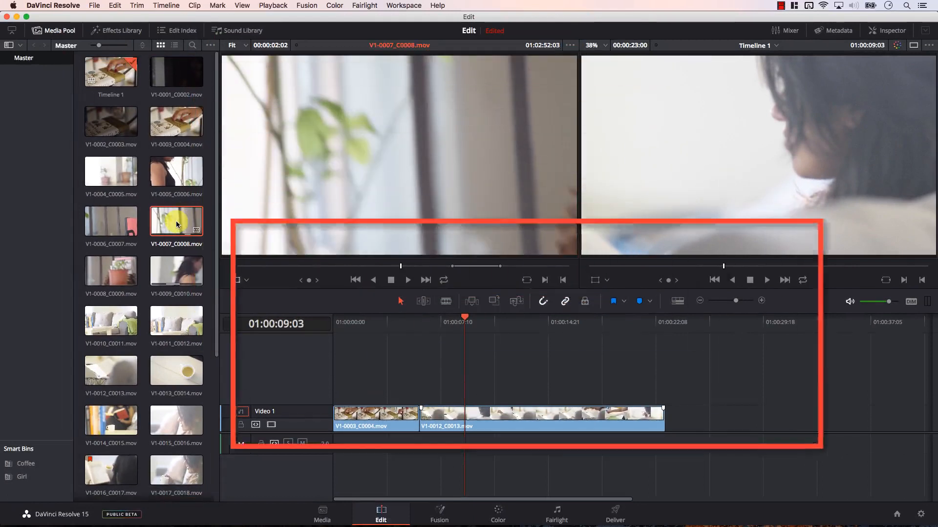
left_click_drag(177, 224, 868, 153)
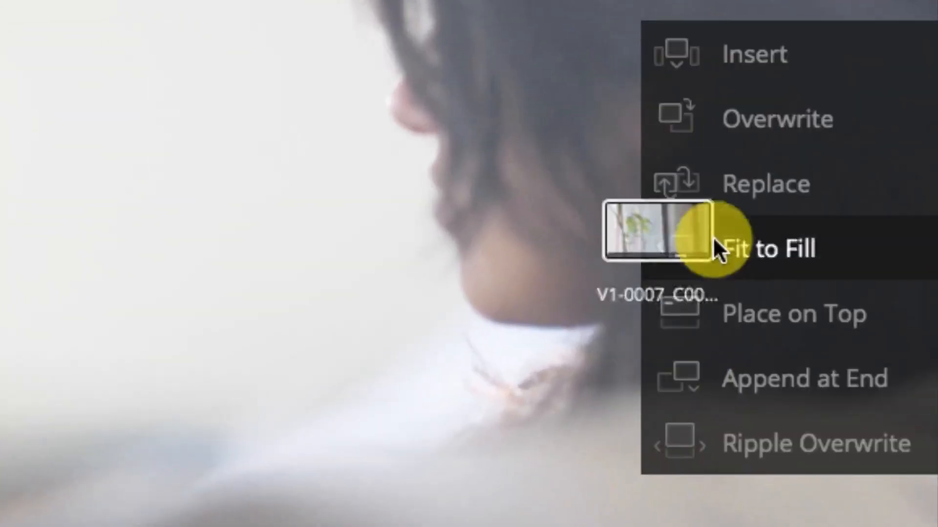
left_click_drag(714, 238, 616, 374)
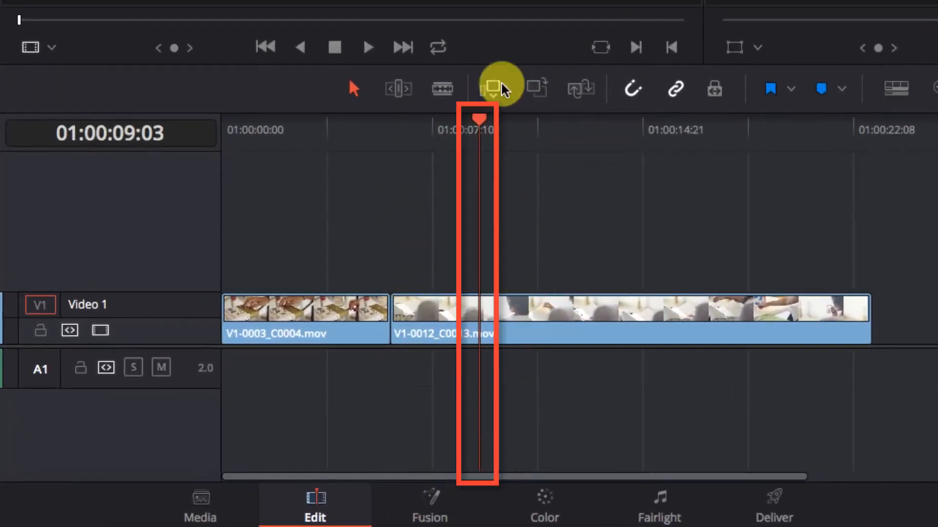
- Insert V1-0007_C0008.mov at 01:00:06:00, between V1-0003_C0004.mov and V1-0012_C0013.mov, and undo the edit
left_click_drag(478, 128, 562, 122)
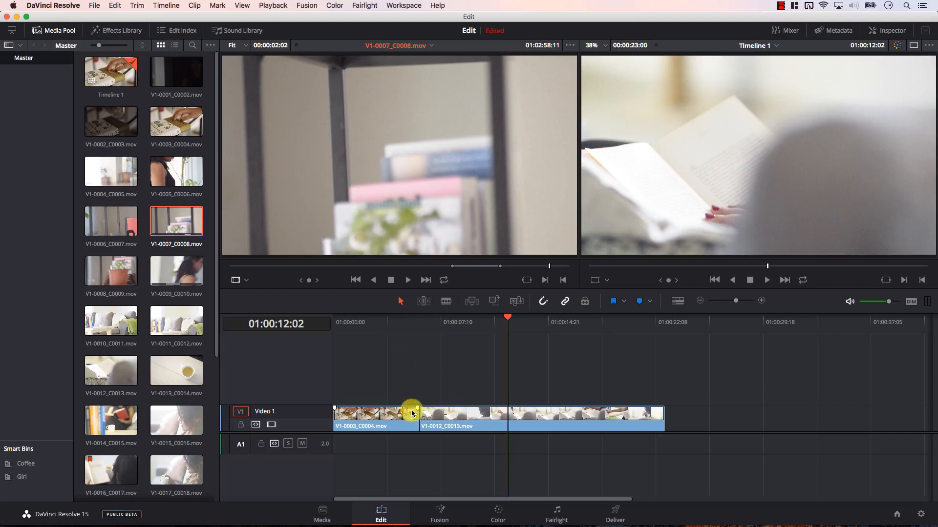
left_click_drag(508, 320, 423, 334)
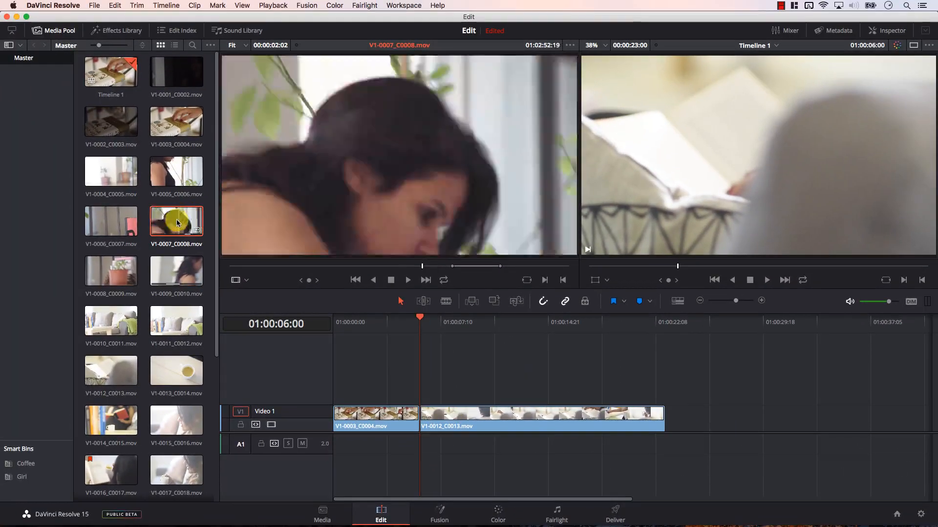
left_click_drag(178, 220, 853, 101)
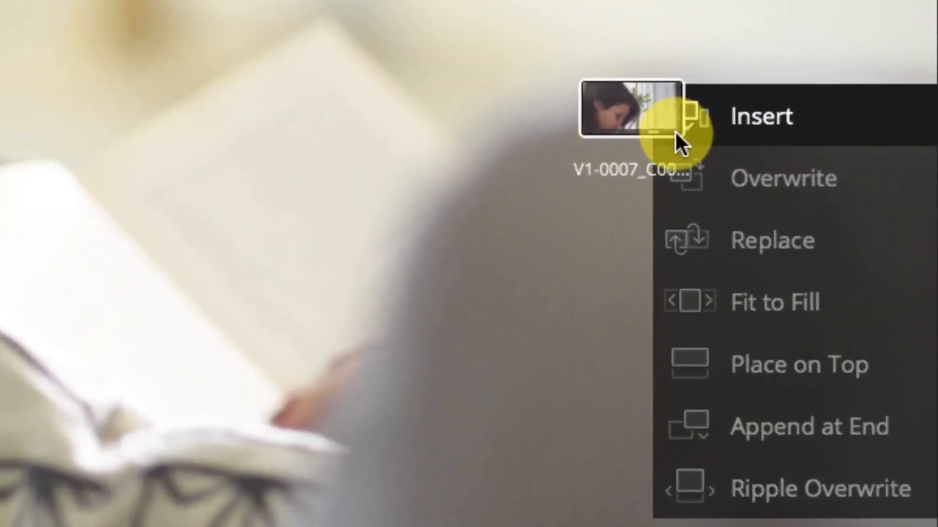
mouse_move(674, 130)
left_mouse_down()
mouse_move(683, 125)
mouse_move(665, 124)
mouse_move(687, 121)
left_mouse_up()
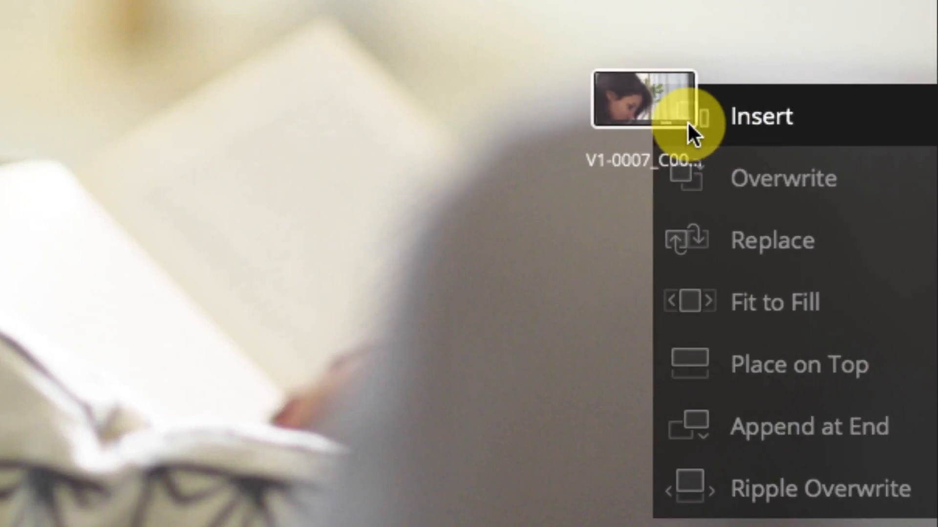
left_click_drag(687, 121, 678, 121)
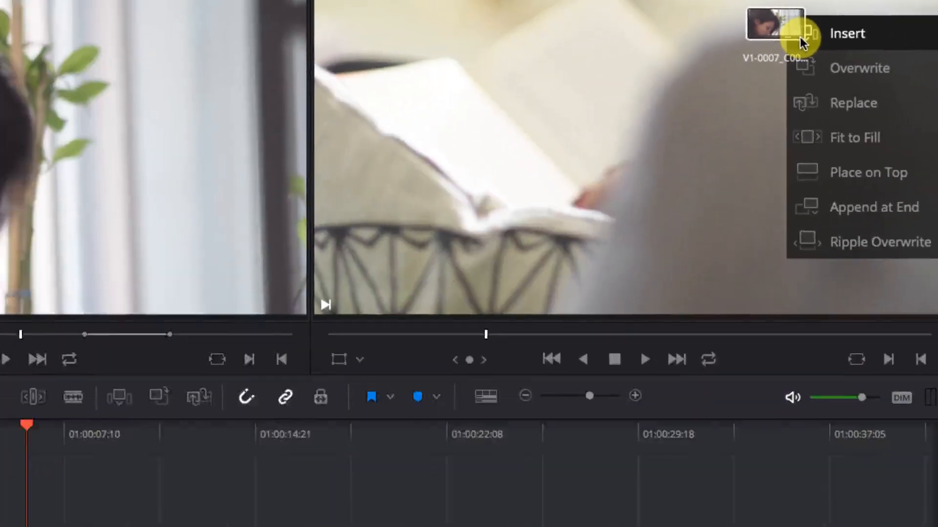
left_click_drag(801, 39, 833, 18)
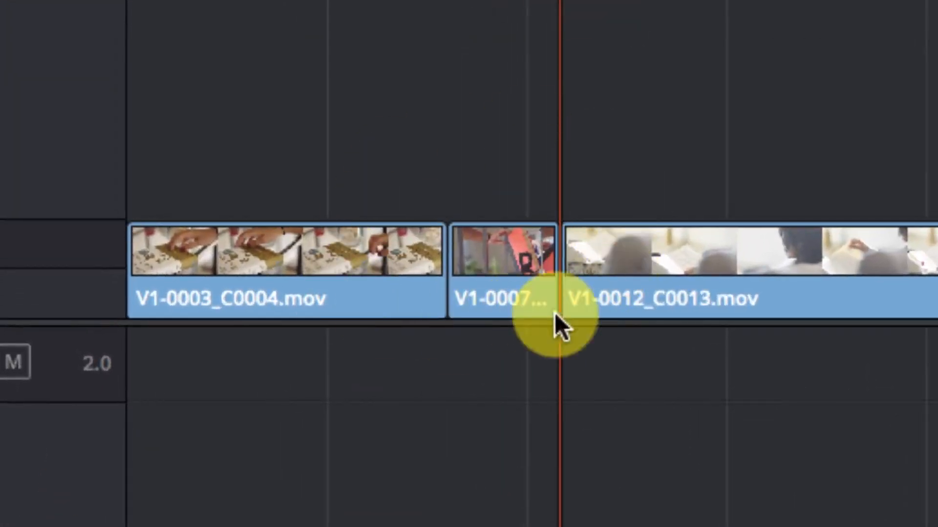
key("ctrl+z")
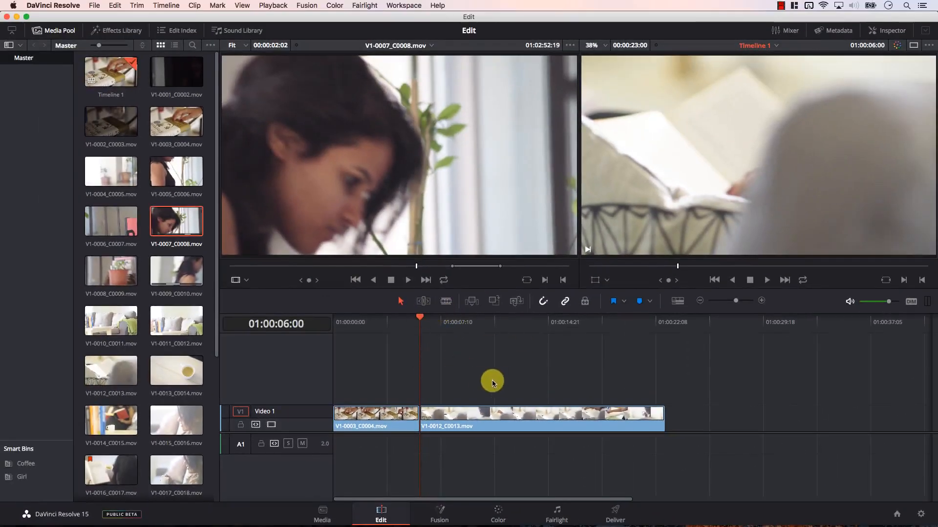
- Insert V1-0007_C0008.mov at 01:00:13:18, in the middle of V1-0012_C0013.mov, and remove it again
left_click_drag(419, 320, 532, 314)
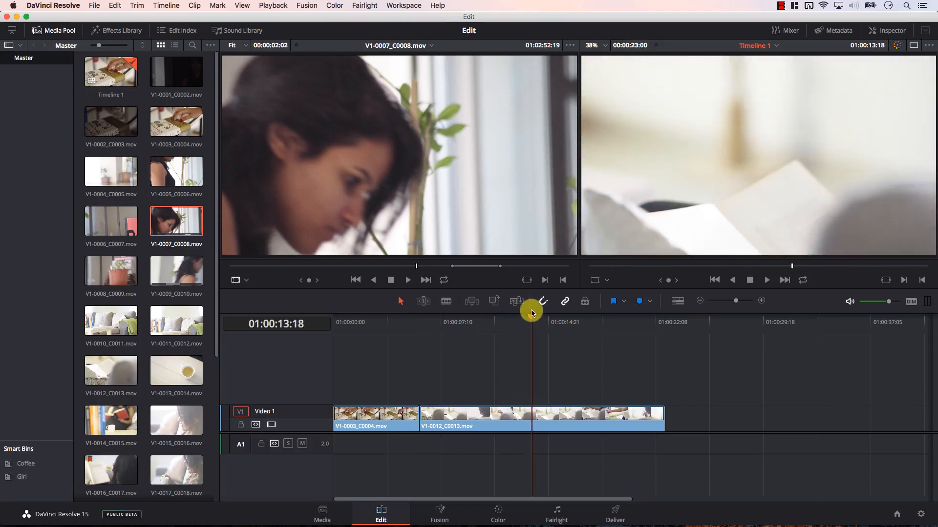
left_click_drag(537, 152, 872, 98)
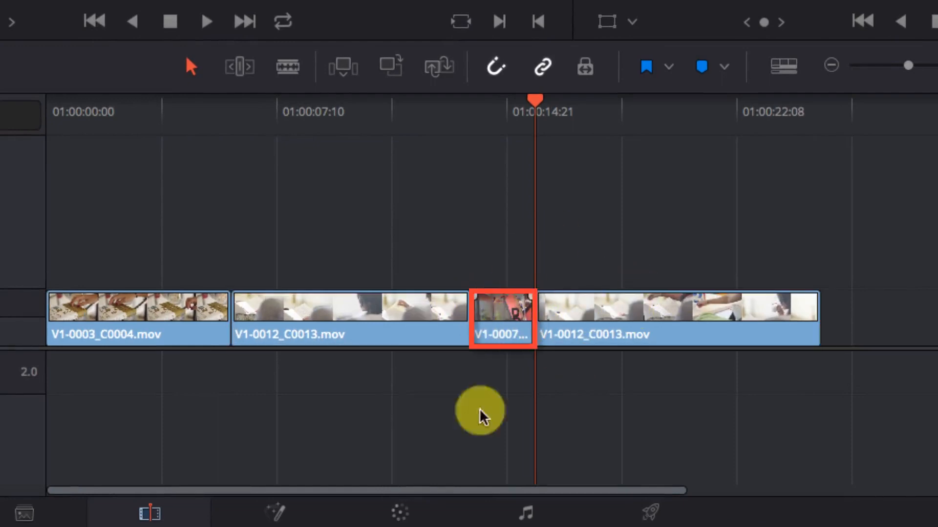
key("Delete")
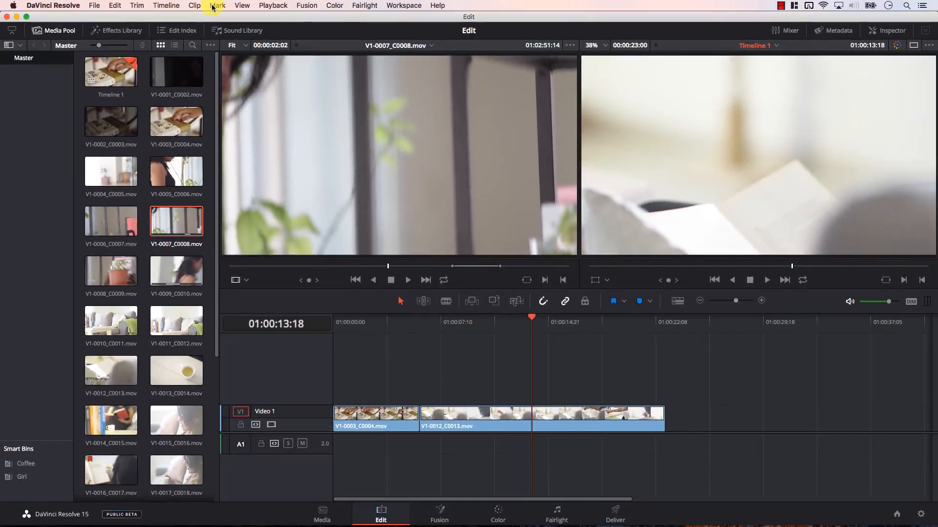
- Clear the In and Out points of V1-0007_C0008.mov and try inserting the whole clip at 01:00:13:18
left_click(215, 6)
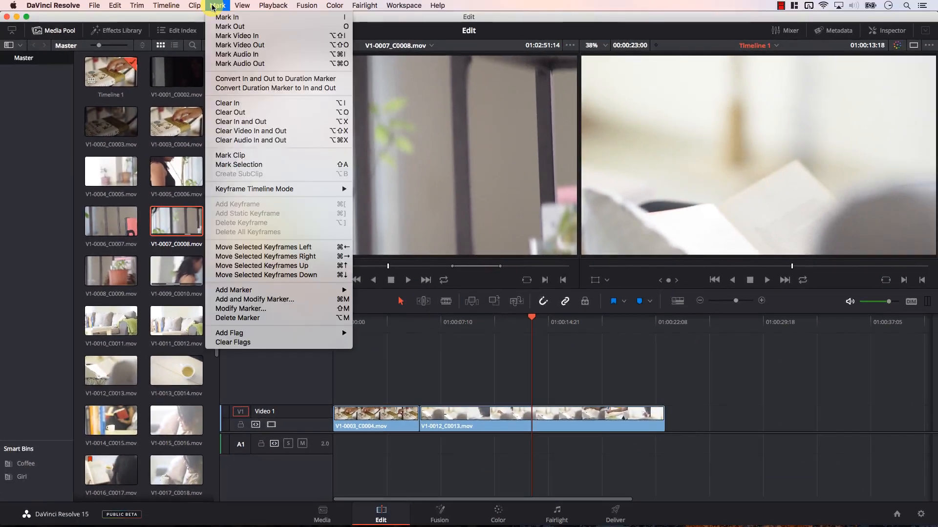
left_click(266, 125)
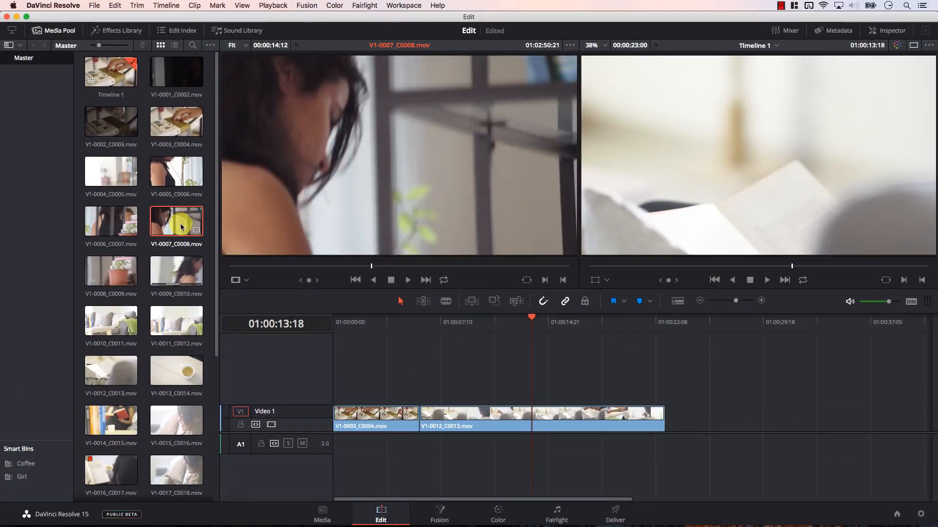
left_click_drag(181, 226, 911, 108)
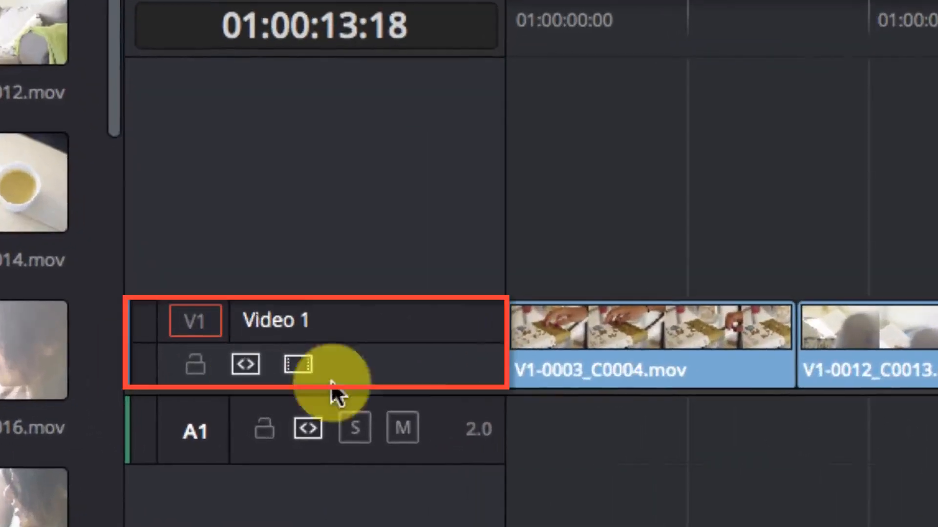
- Add a second video track and make Video 2 the destination track for edits
right_click(385, 216)
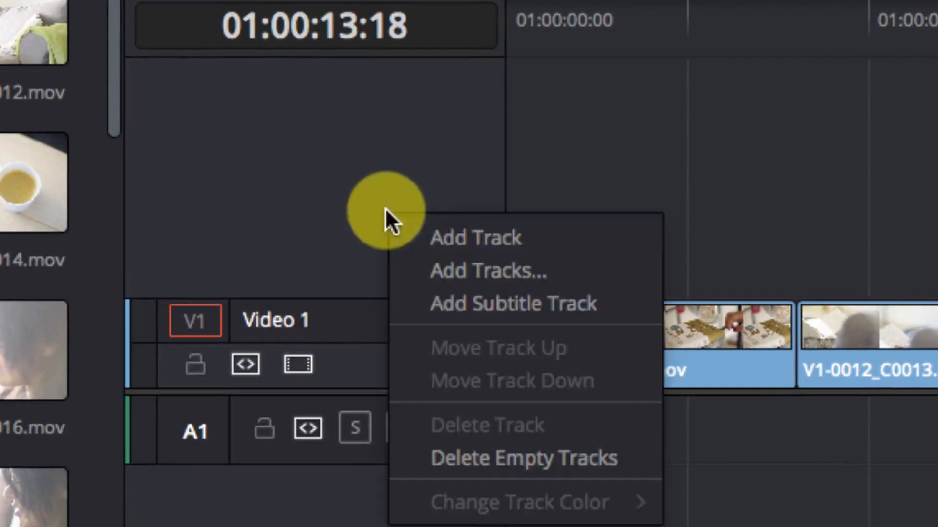
left_click(444, 242)
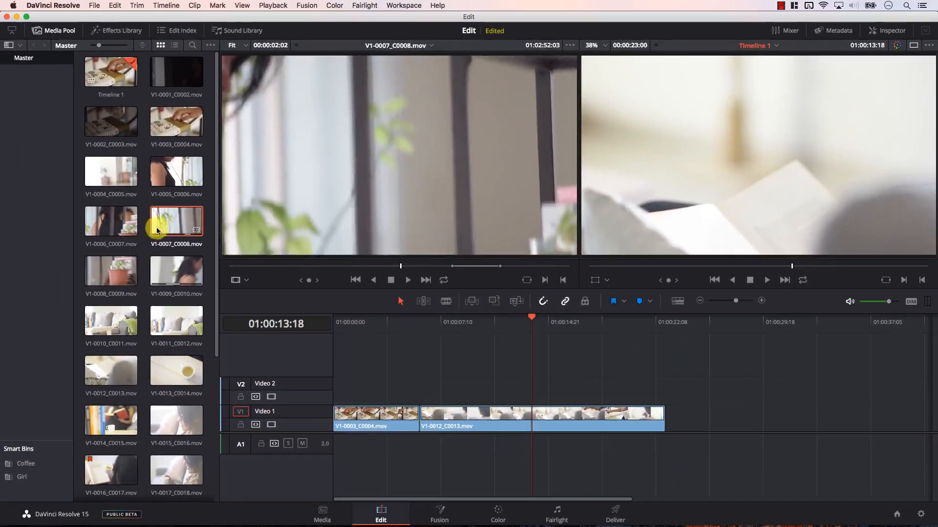
left_click(165, 228)
left_click_drag(165, 228, 903, 102)
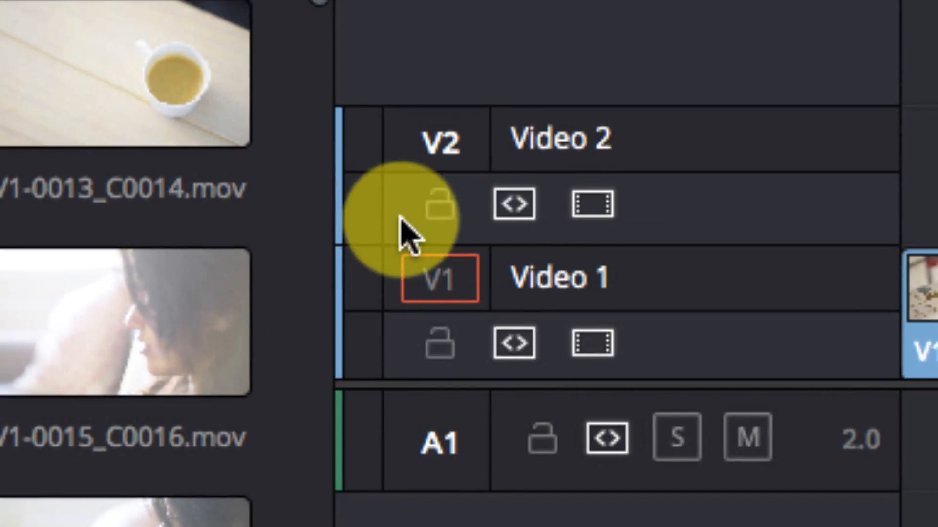
left_click(442, 144)
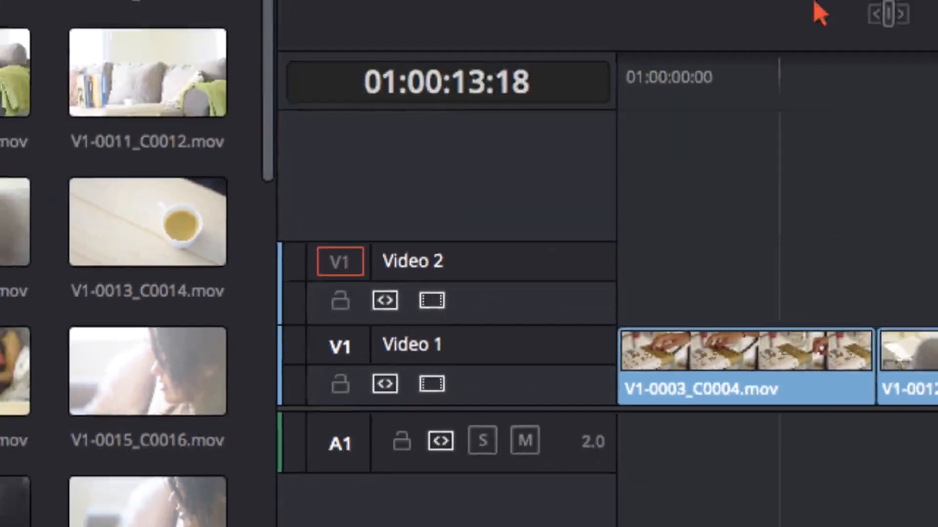
- Insert the marked range of V1-0007_C0008.mov on Video 2 at 01:00:09:22
left_click_drag(410, 161, 904, 104)
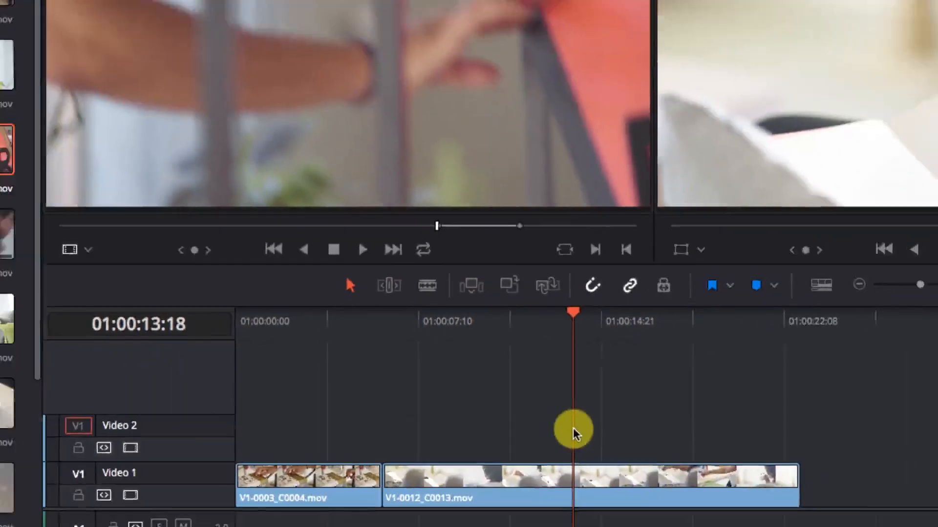
left_click(485, 318)
left_click_drag(476, 321, 476, 322)
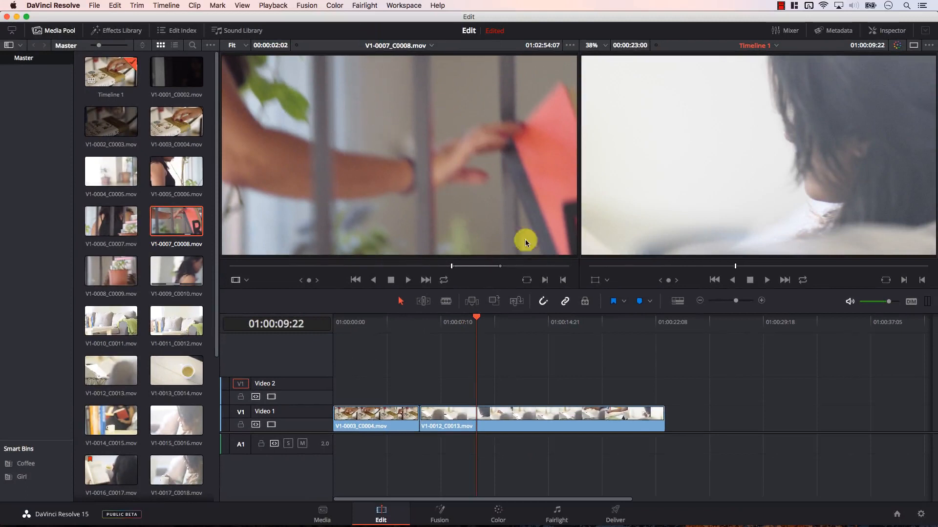
left_click(472, 302)
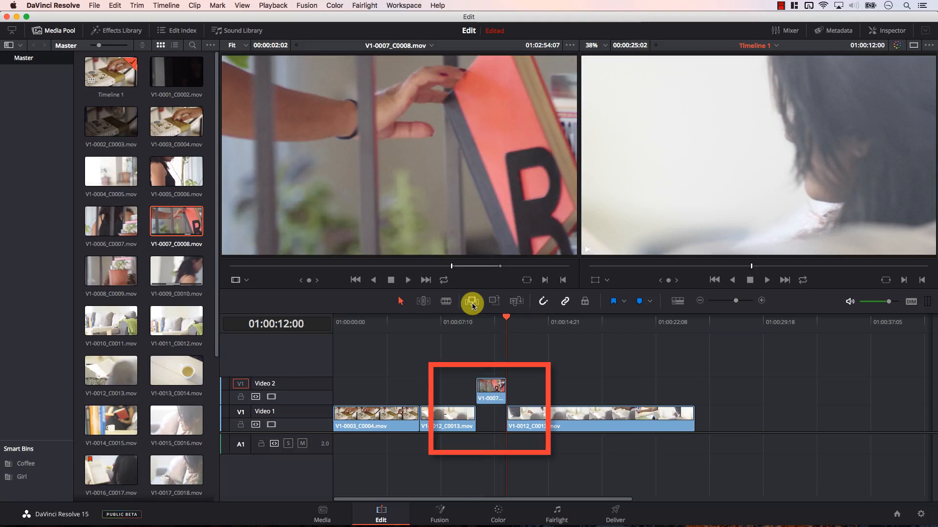
- Undo the insert on Video 2 and repeat it at the same timeline position
key("super+z")
left_click_drag(379, 181, 868, 96)
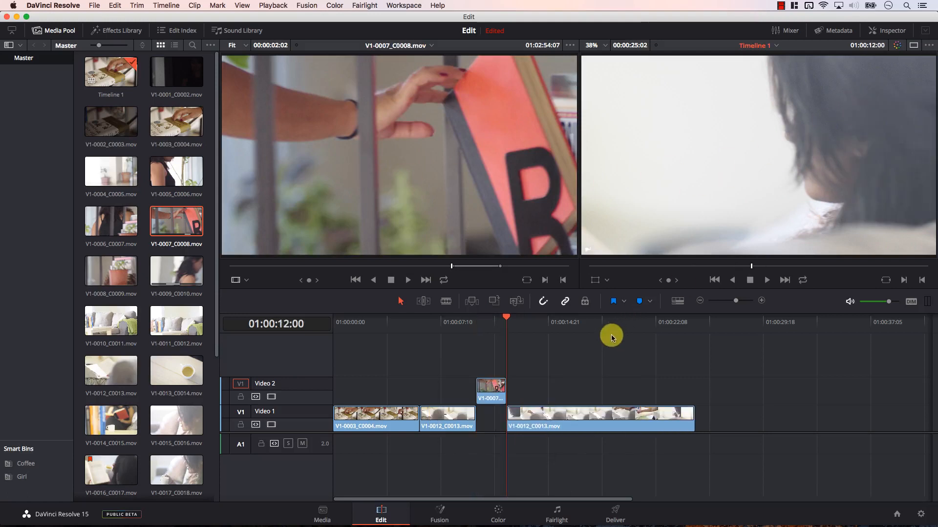
key("super+z")
left_click(472, 302)
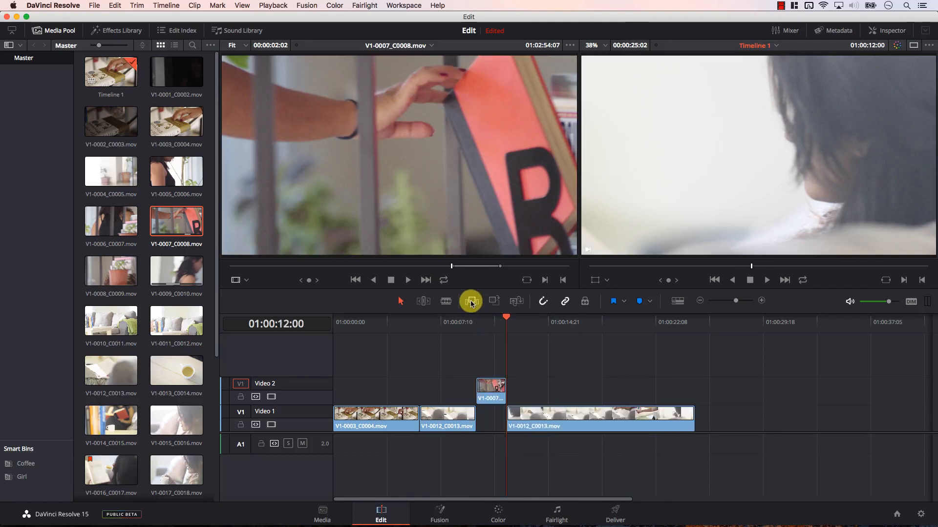